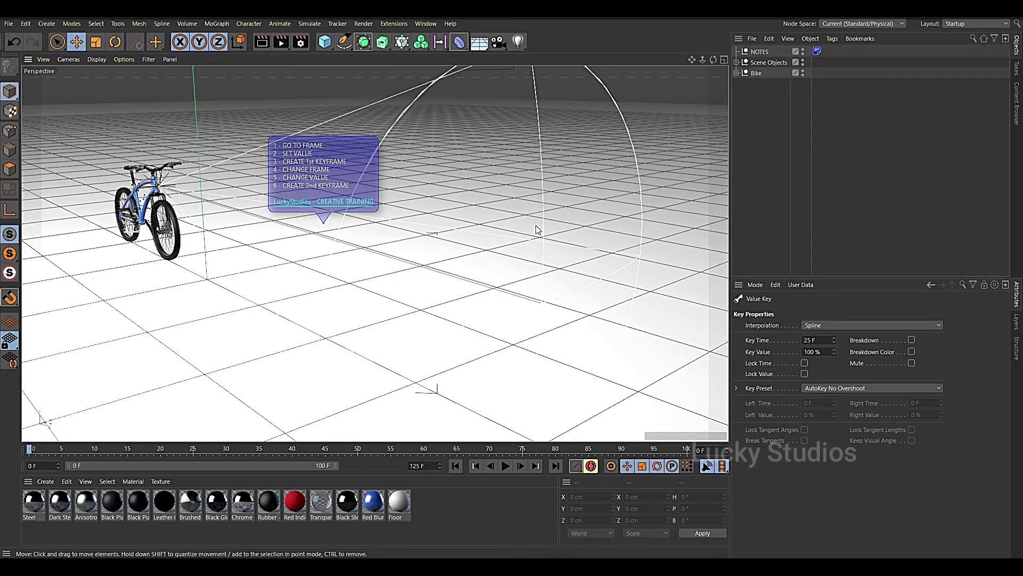
- Switch to selection mode and play the bike animation from frame 0
key(9)
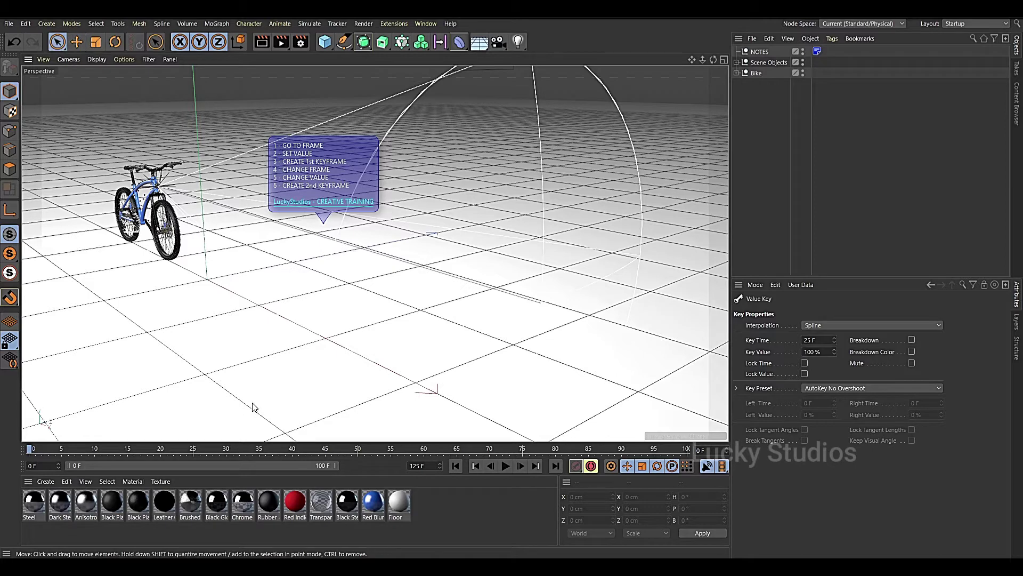
click(505, 469)
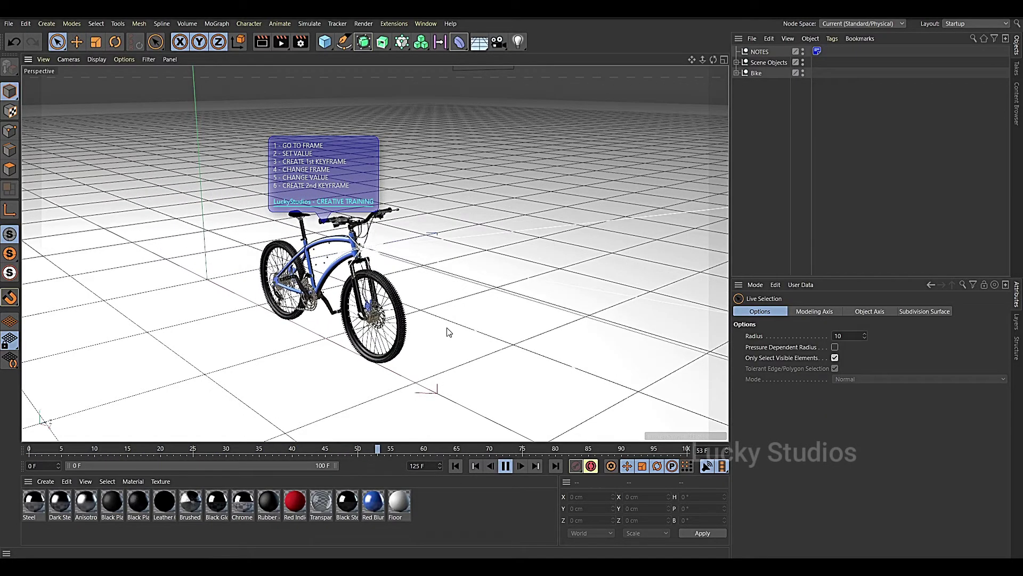
- Stop playback and scrub back through frame 42 to frame 34, with the bike mid-roll
key(e)
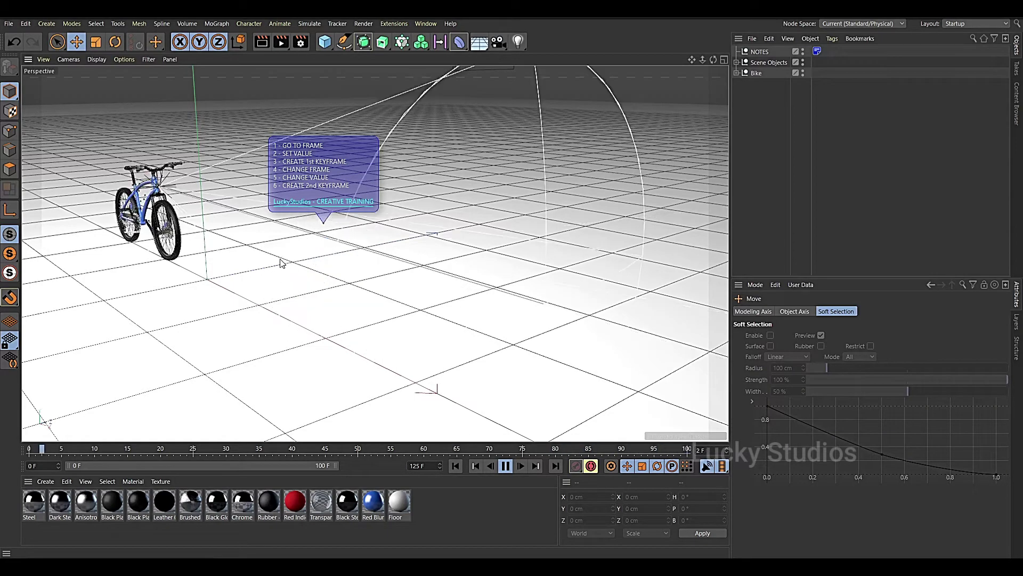
key(space)
click(508, 467)
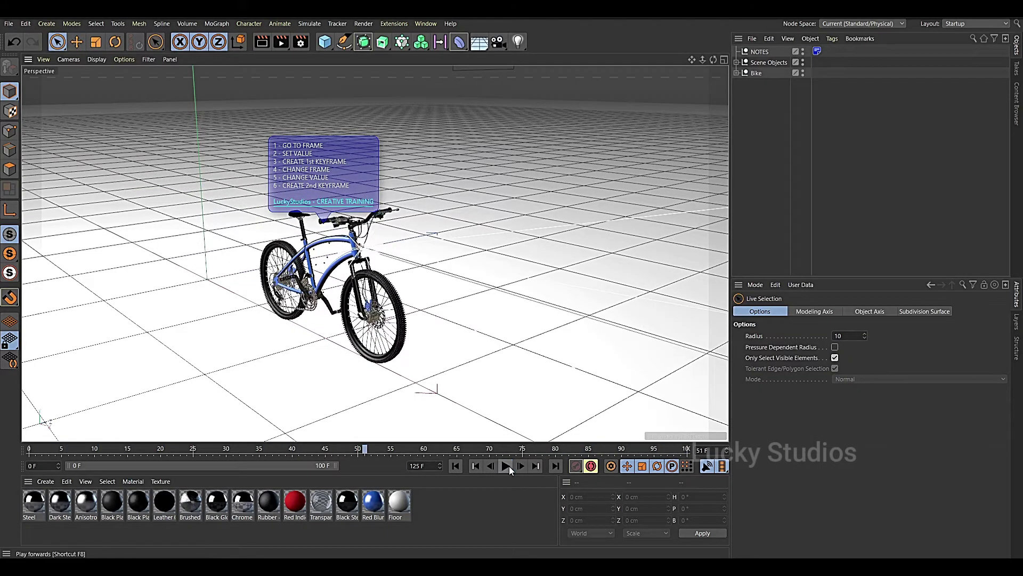
drag(364, 449, 305, 449)
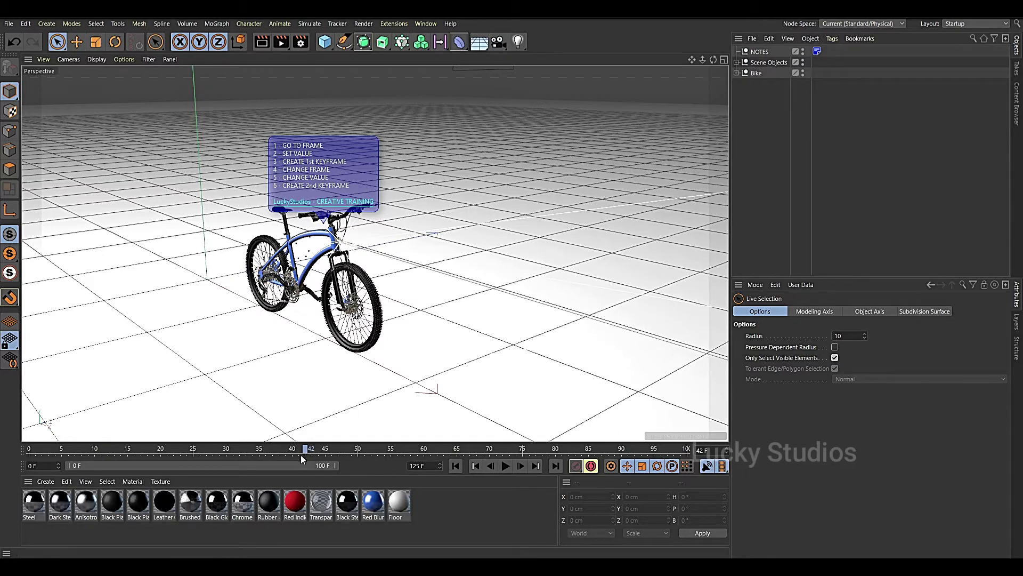
drag(305, 450, 253, 450)
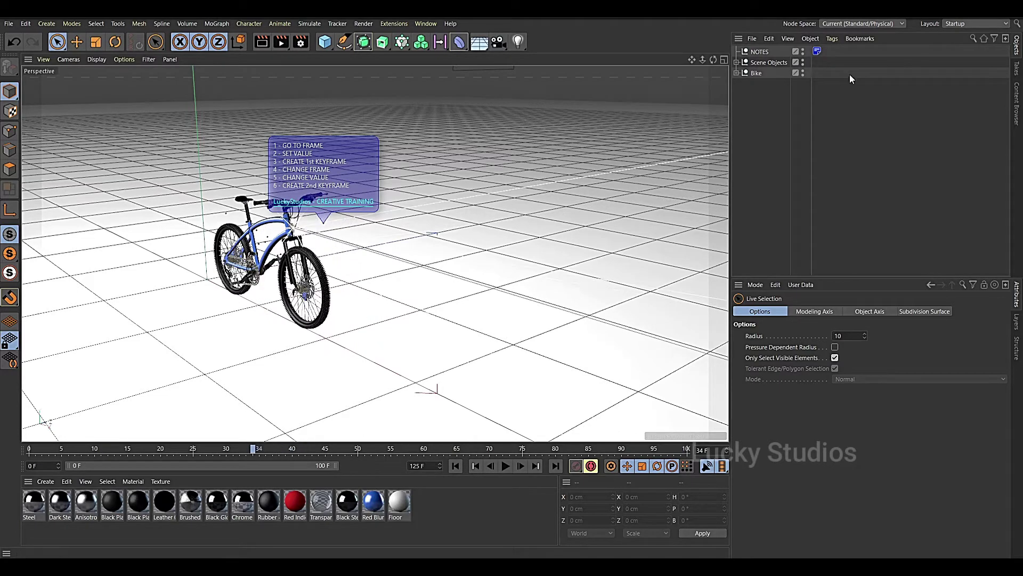
- Show the Bike null's Coord. tab and leave its rotation order at HPB
click(760, 72)
click(764, 312)
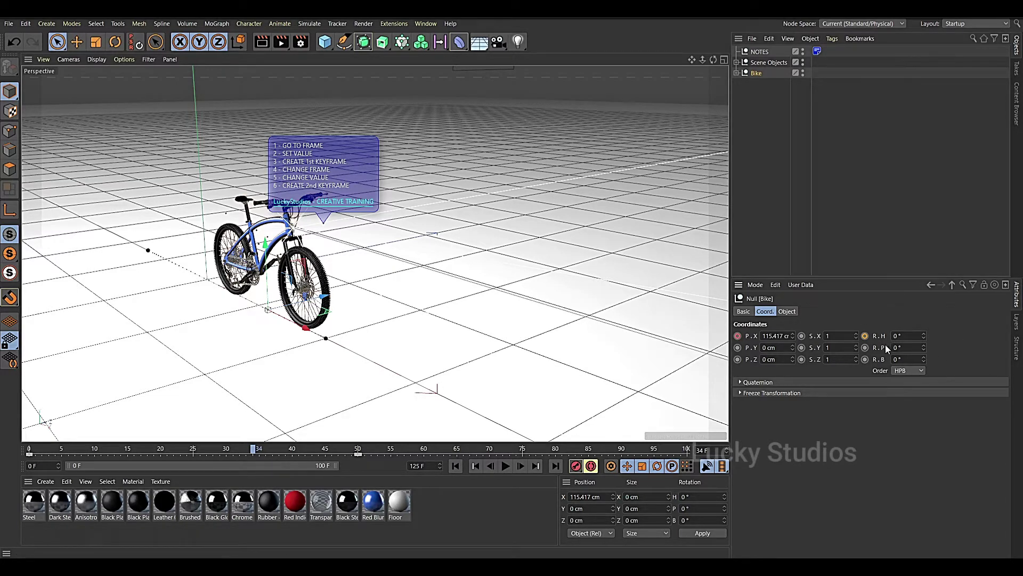
click(920, 371)
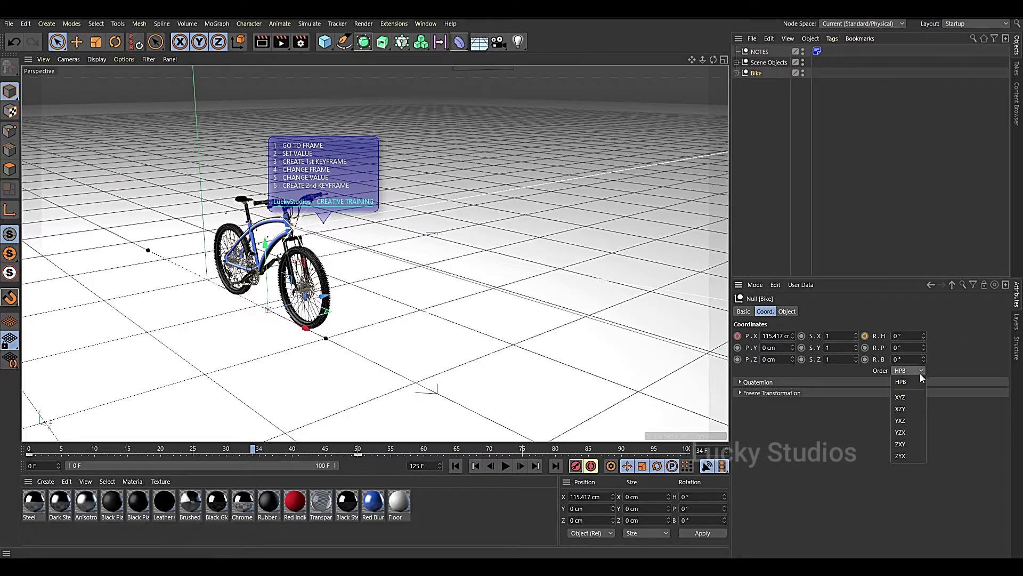
click(921, 372)
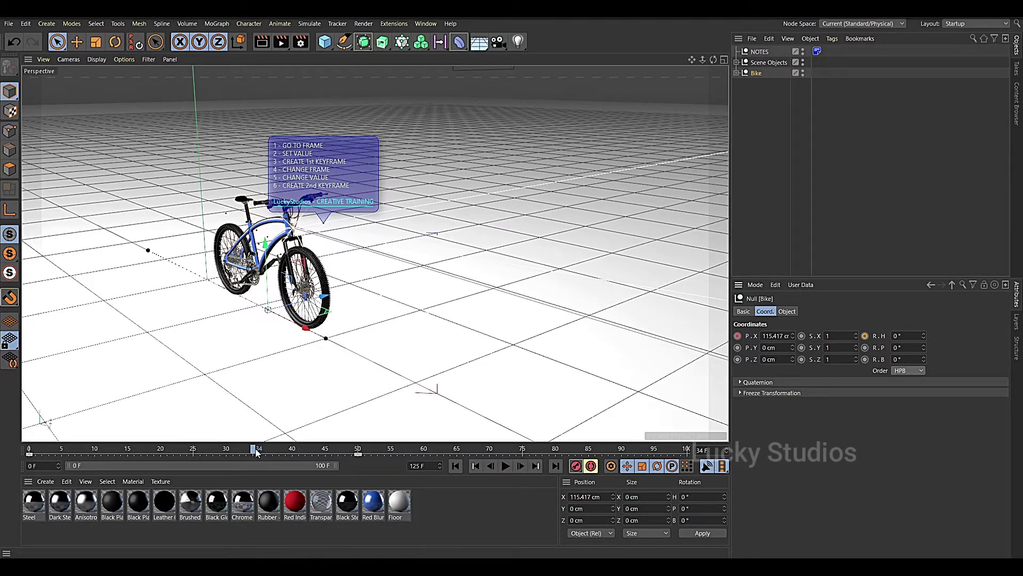
- Key the Bike's heading at 0° on frame 40 and 45° on frame 50, then return to frame 0
drag(256, 452, 294, 452)
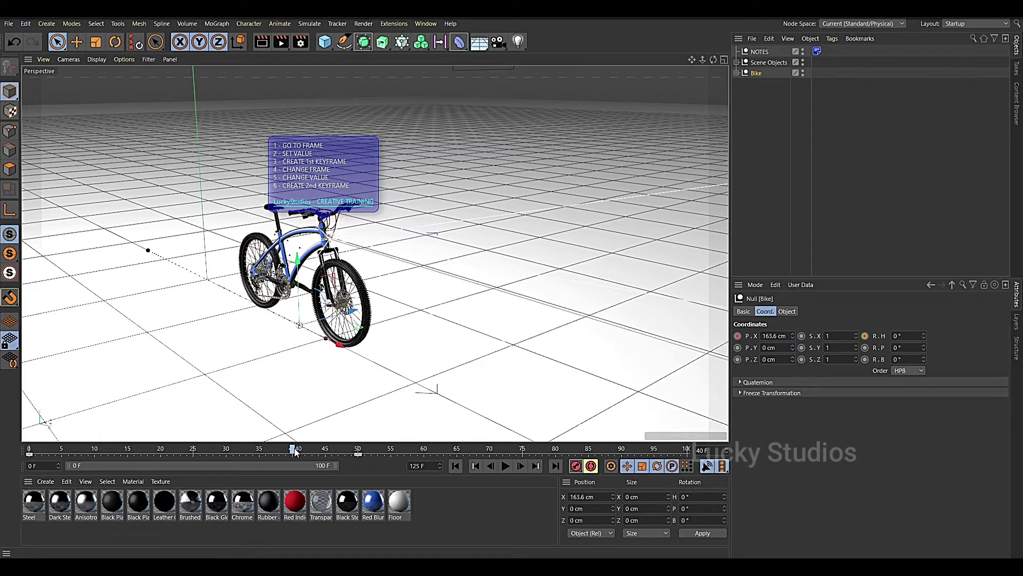
click(865, 337)
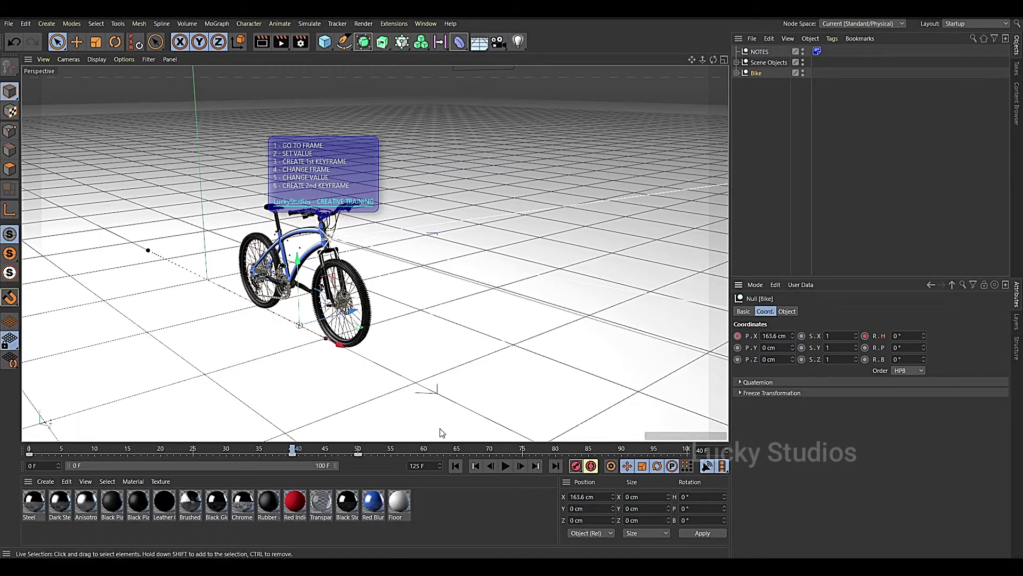
drag(292, 451, 358, 451)
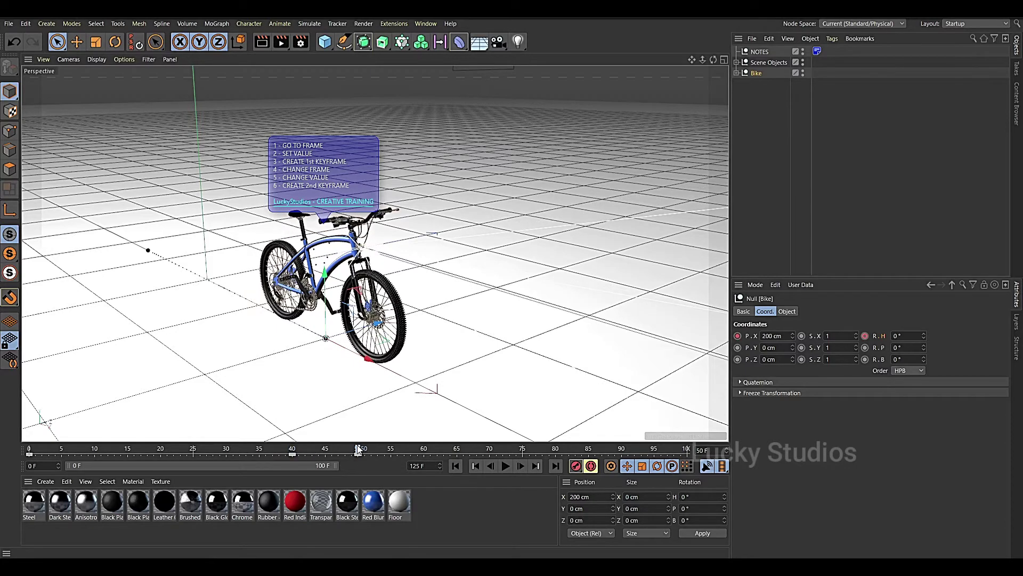
click(897, 335)
text(45)
key(Return)
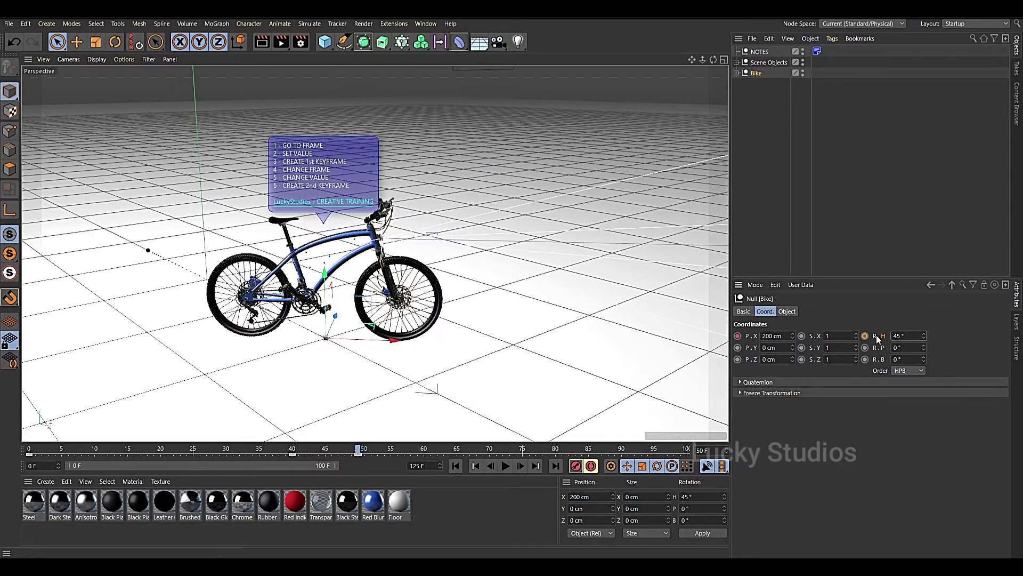
click(865, 336)
drag(357, 452, 6, 452)
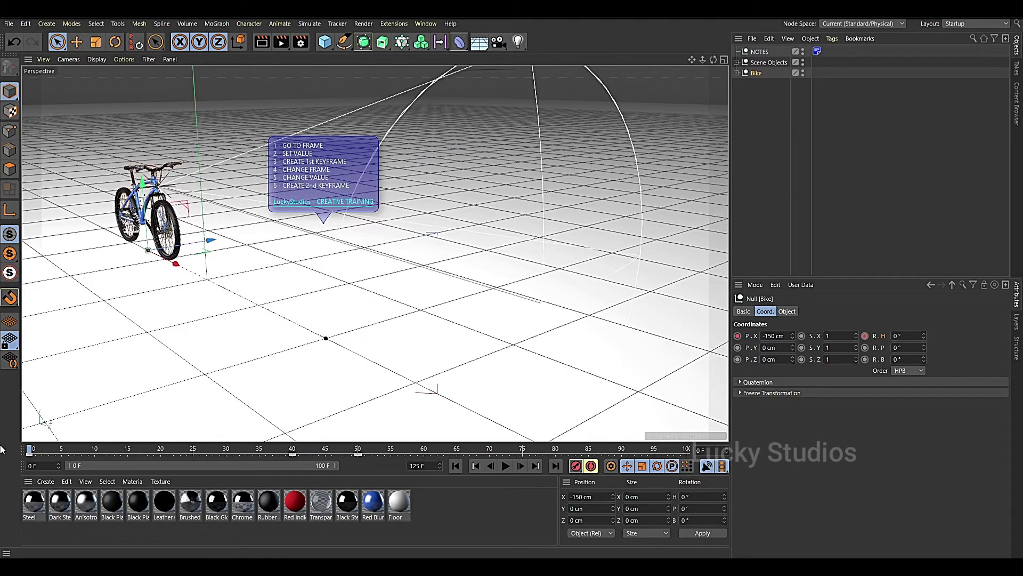
- Play, pause and scrub through the roll-and-turn, stepping frames to finish at frame 46
key(F8)
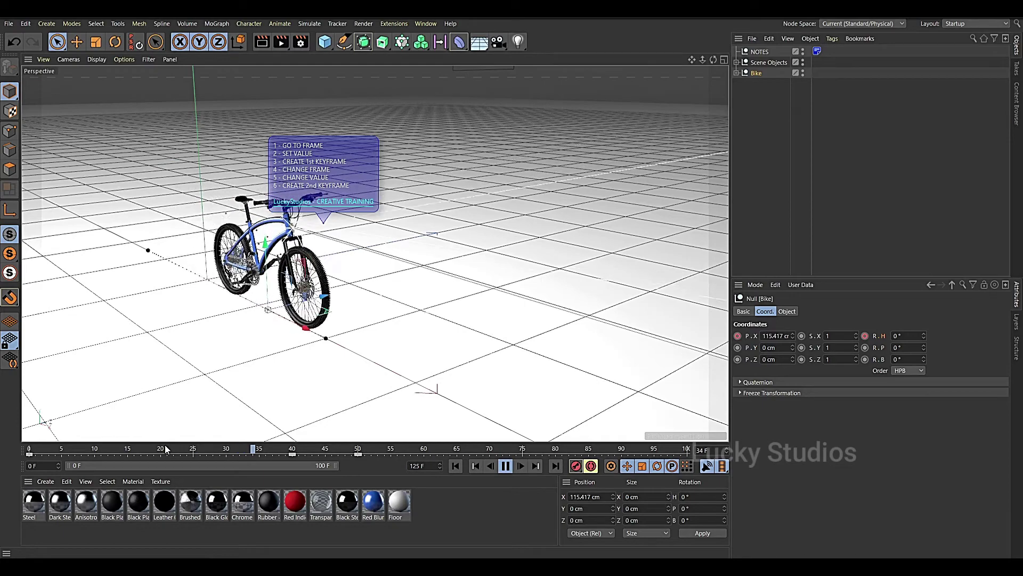
key(F8)
drag(431, 450, 69, 456)
key(F8)
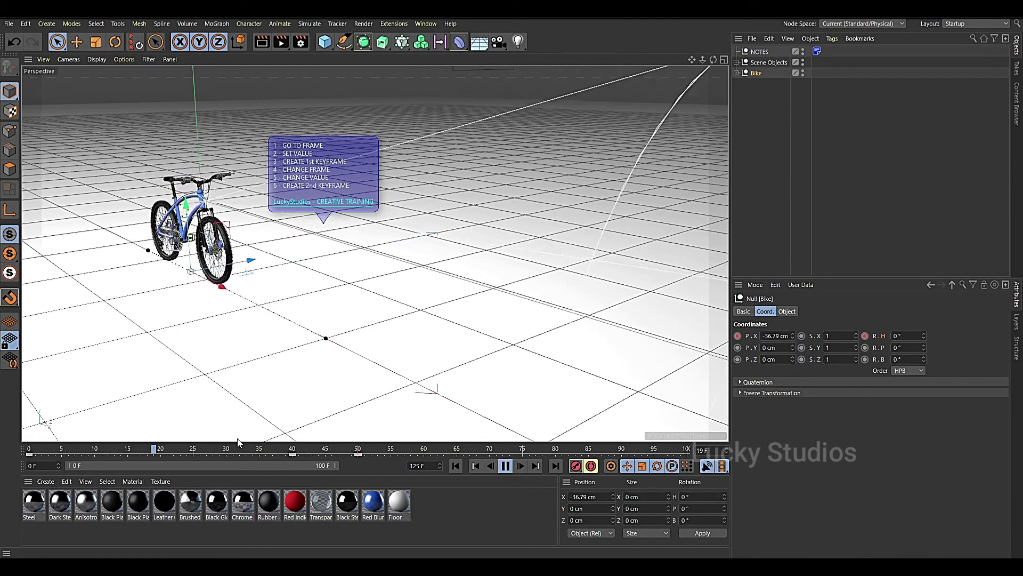
key(F8)
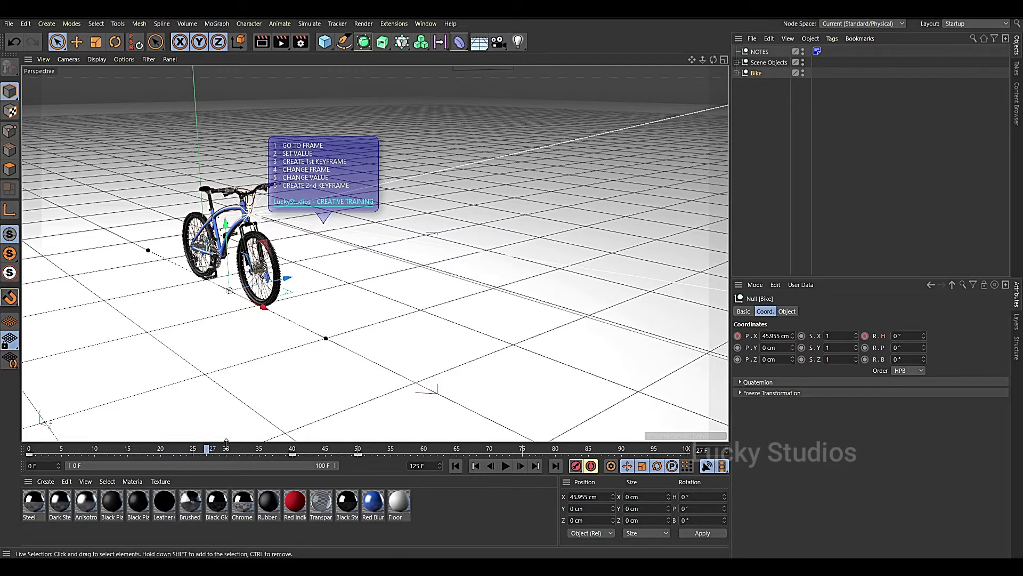
drag(207, 450, 167, 450)
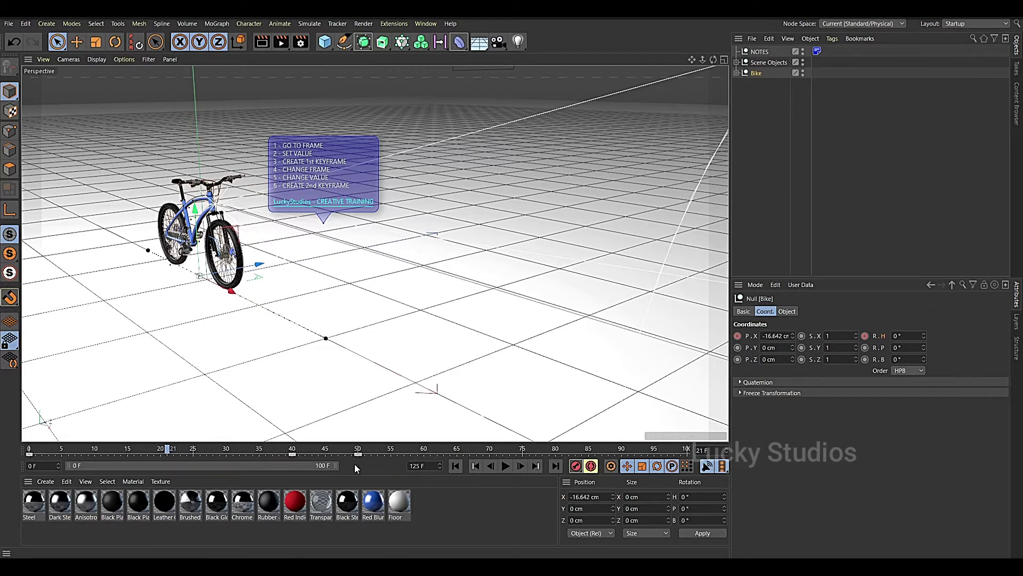
key(g)
drag(194, 452, 356, 452)
key(f)
key(f)
key(f)
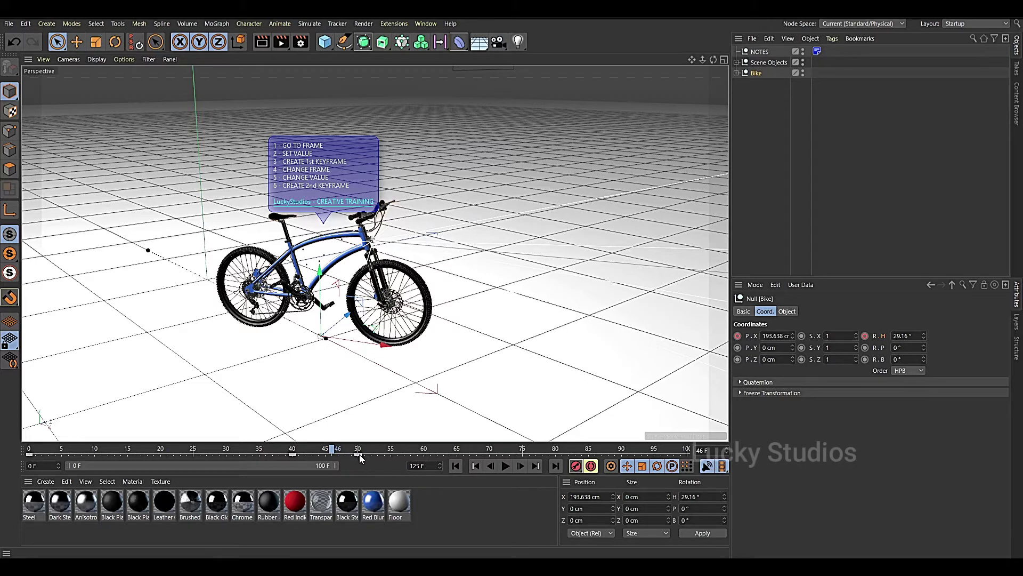
- Move the bike's start position key to frame 5, play back to check, and expand Bike
mouse_move(360, 457)
mouse_down()
mouse_move(338, 455)
mouse_move(407, 451)
mouse_move(338, 455)
mouse_move(357, 455)
mouse_up()
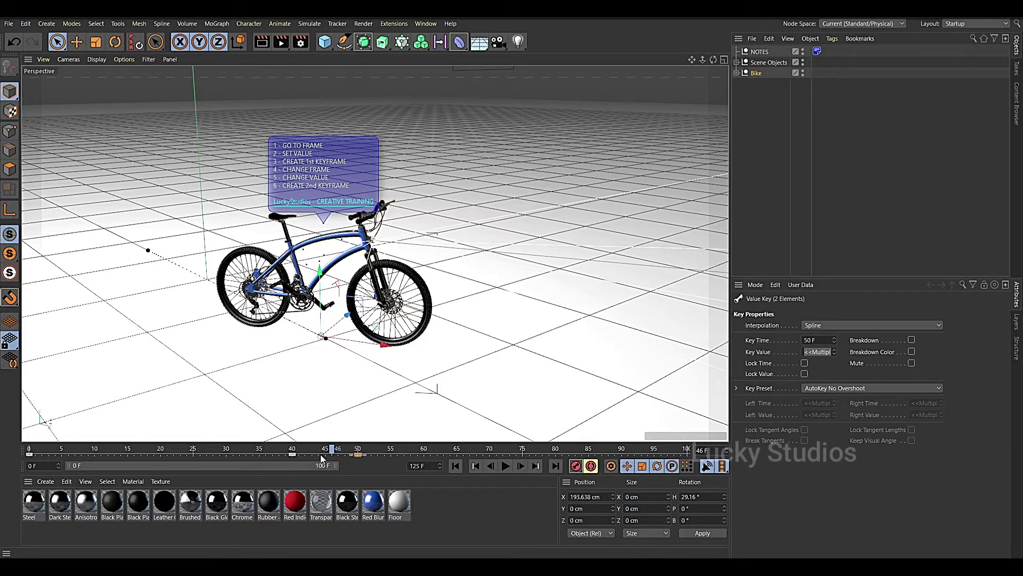
drag(331, 450, 22, 447)
key(F8)
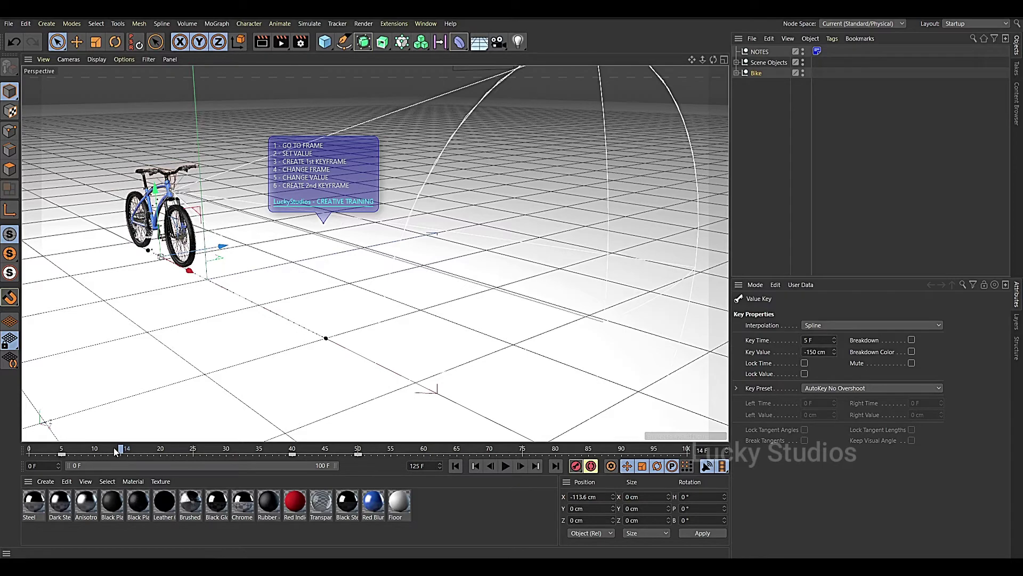
click(23, 451)
key(g)
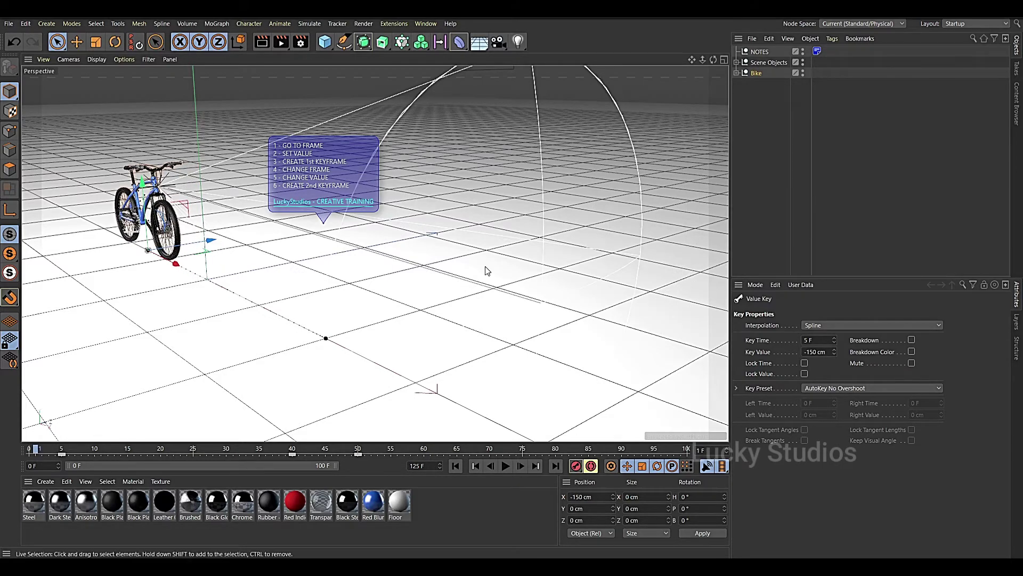
click(737, 73)
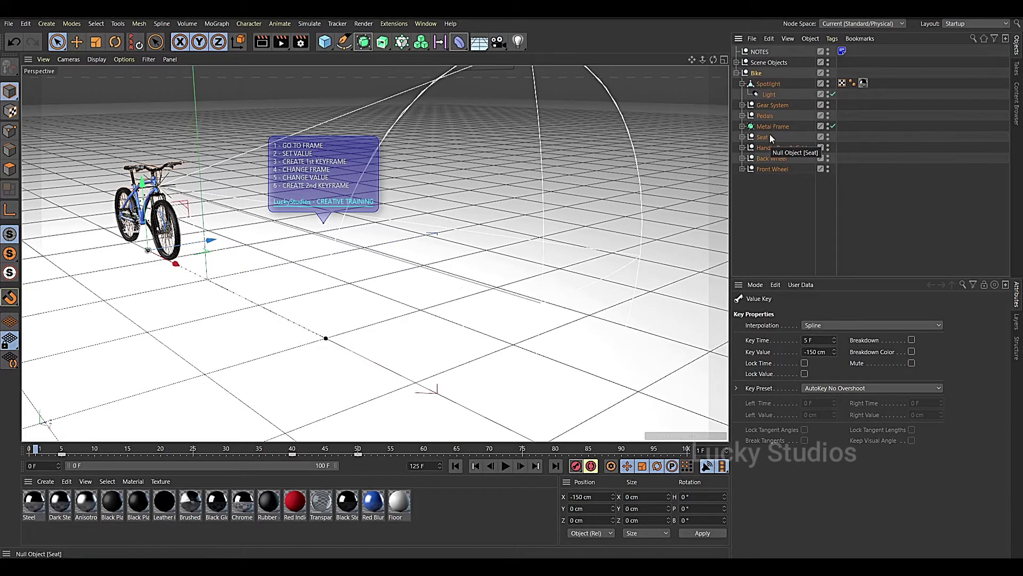
- Shift the Pedals' first key to frame 5 and inspect both wheels' frame-5 −360° keys
click(766, 116)
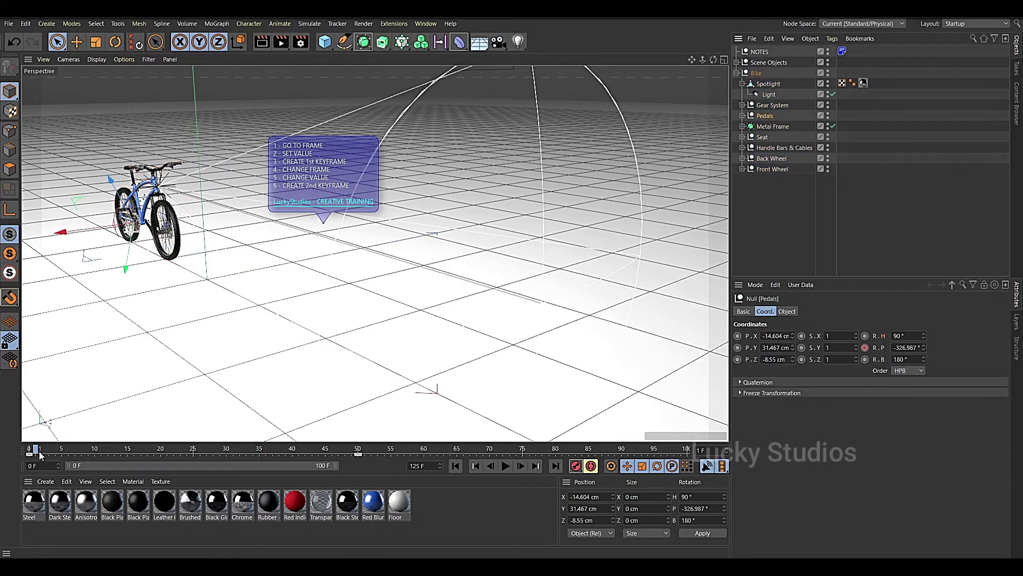
drag(30, 455, 62, 454)
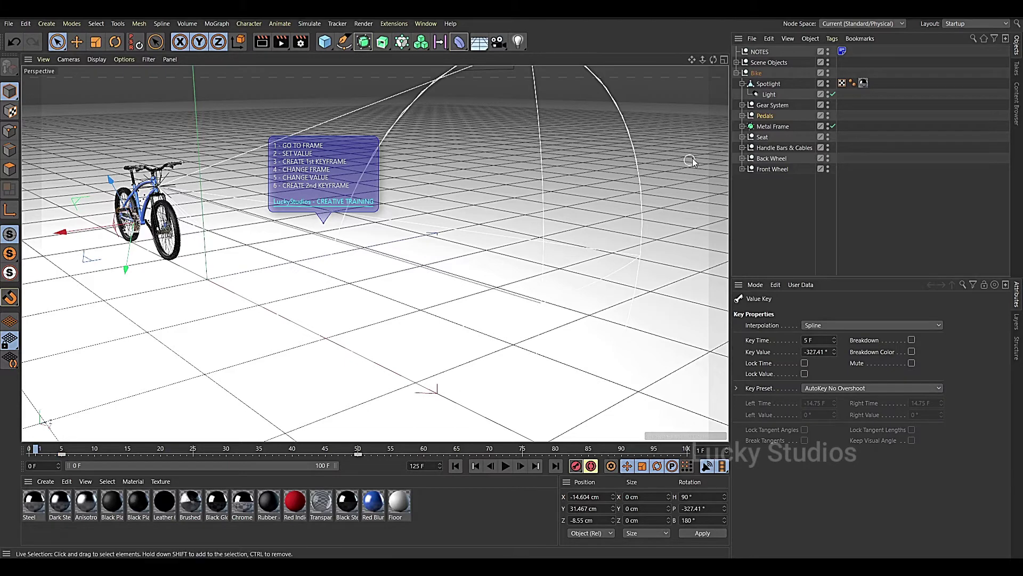
click(771, 158)
click(61, 455)
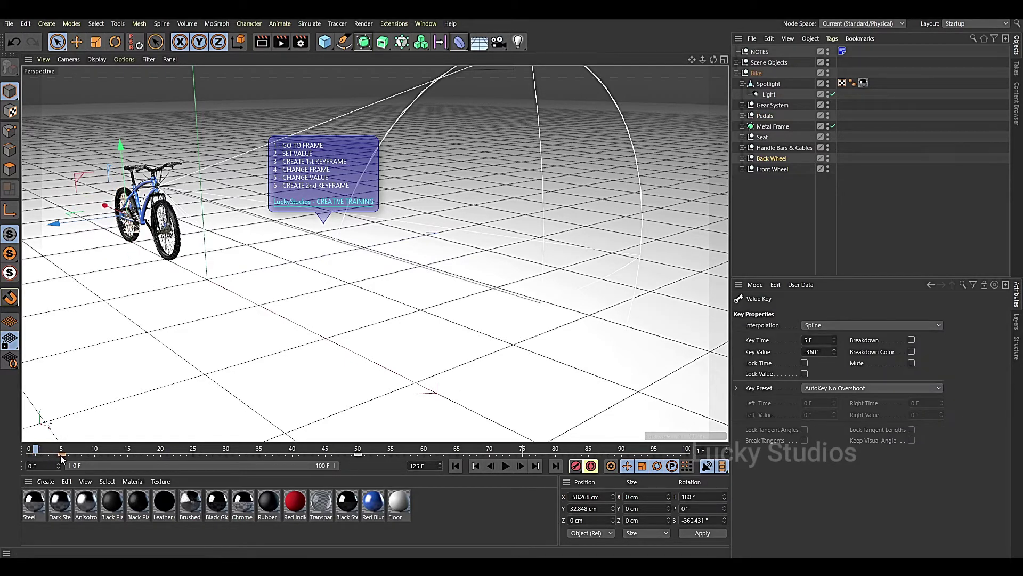
click(772, 170)
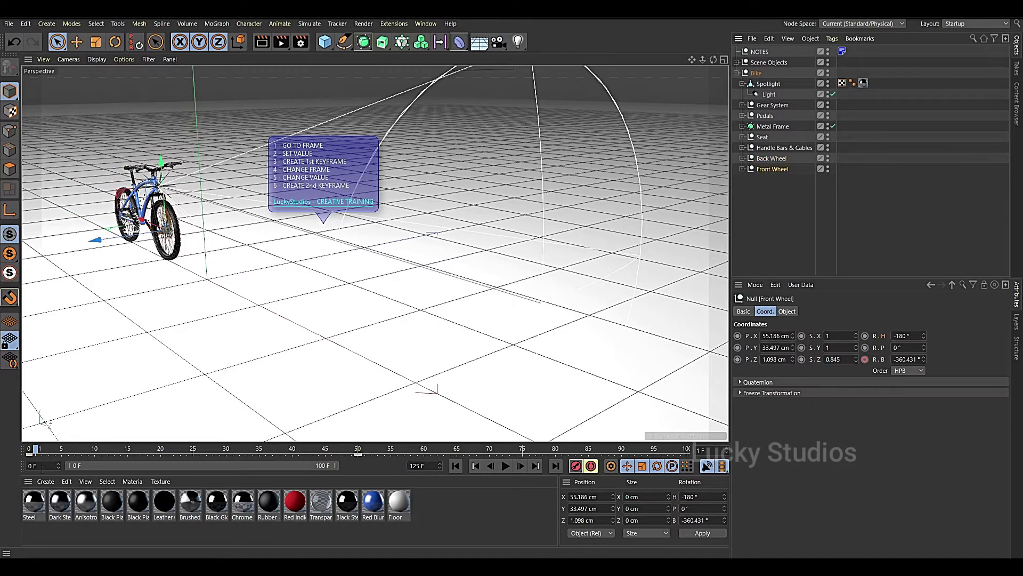
click(61, 454)
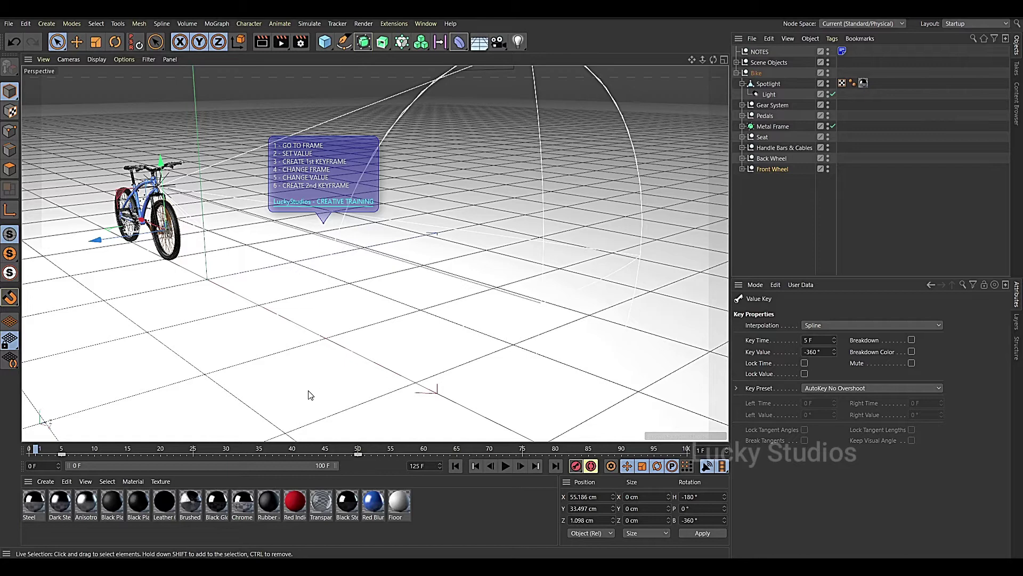
- Open the Window menu
click(426, 24)
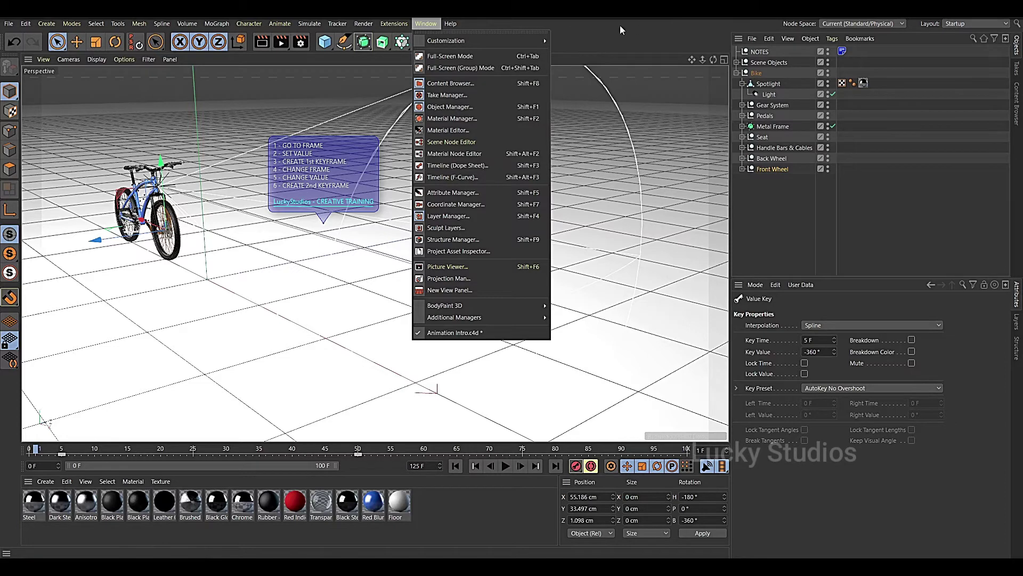
- Open Timeline (Dope Sheet), place it below the viewport, and collapse then re-expand the Bike track
click(489, 165)
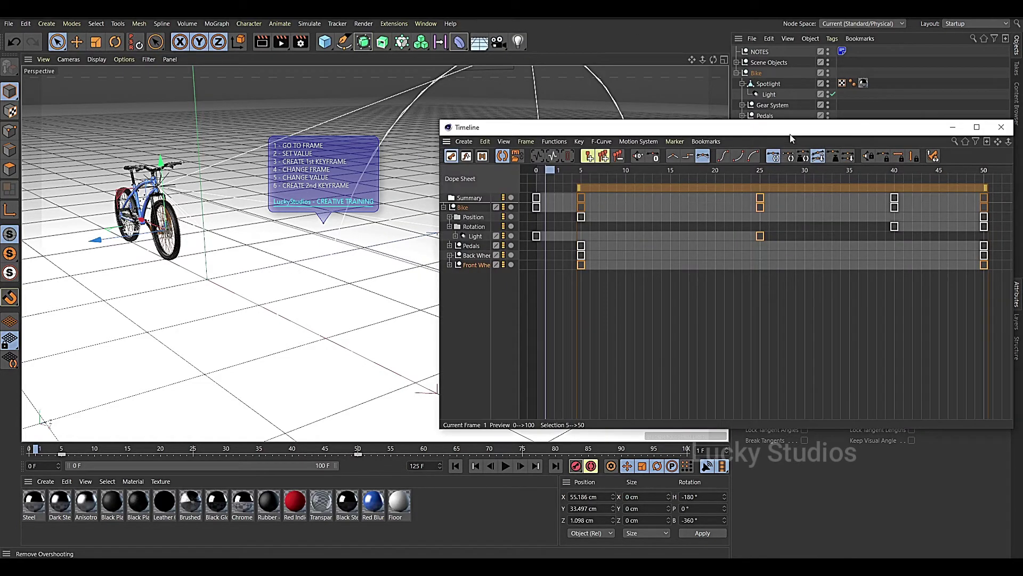
drag(715, 132, 448, 347)
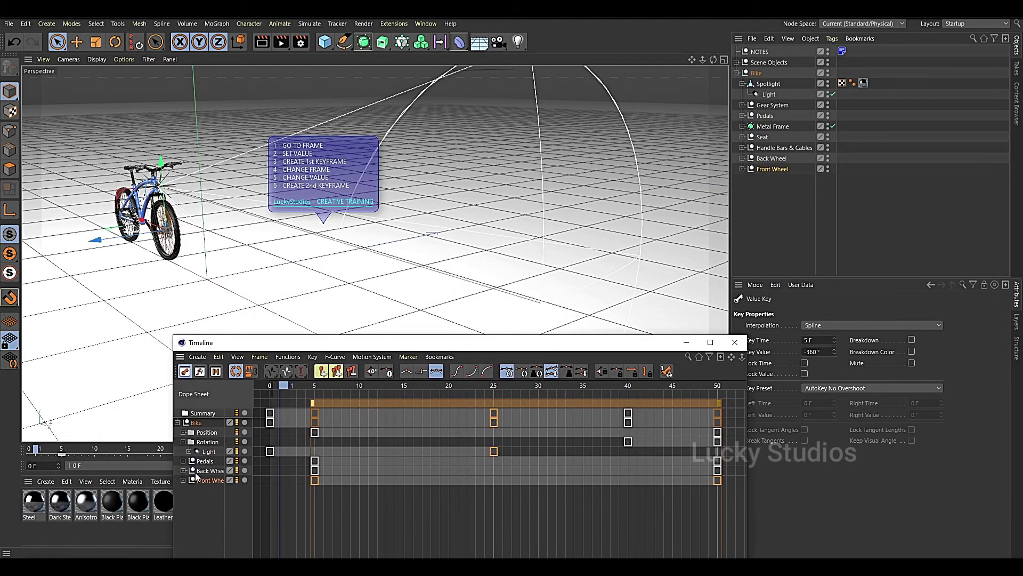
click(177, 422)
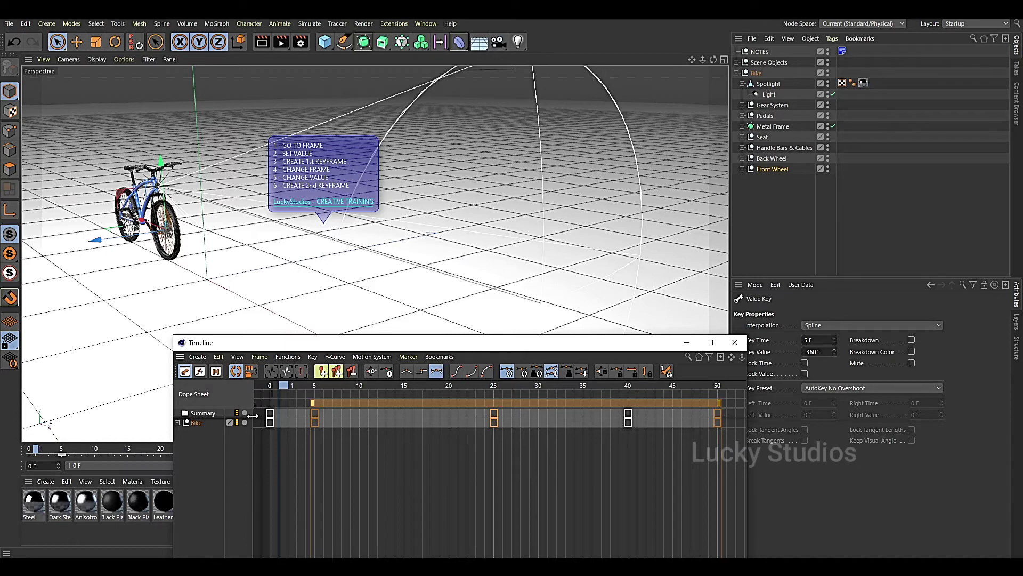
click(178, 422)
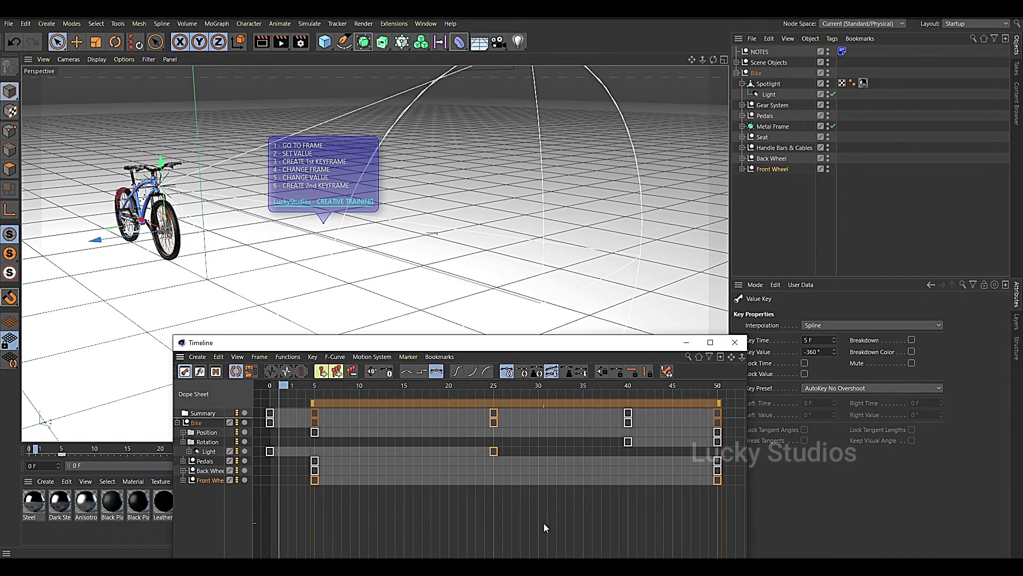
mouse_move(504, 360)
mouse_down()
mouse_move(480, 377)
mouse_move(493, 362)
mouse_up()
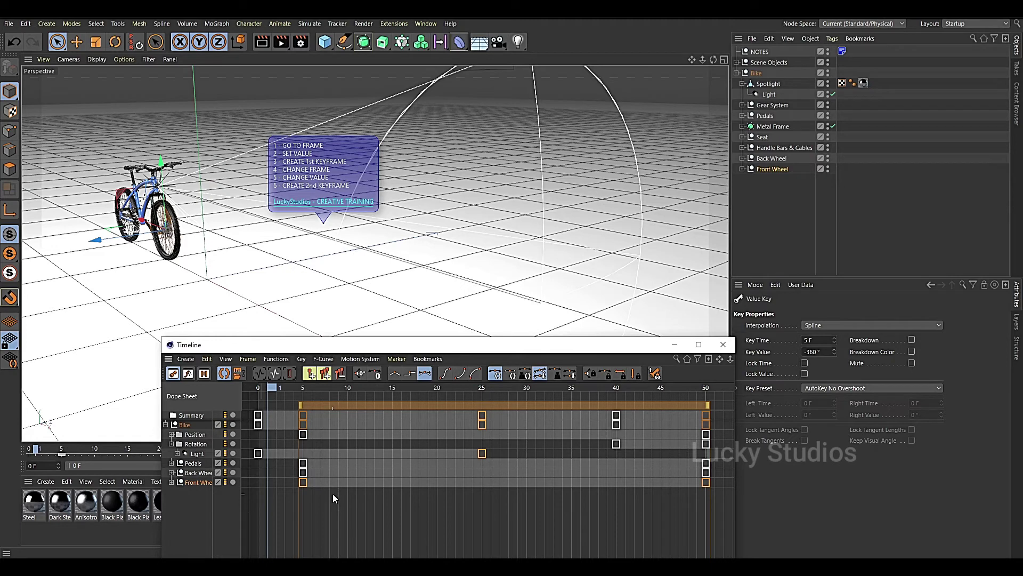
click(443, 509)
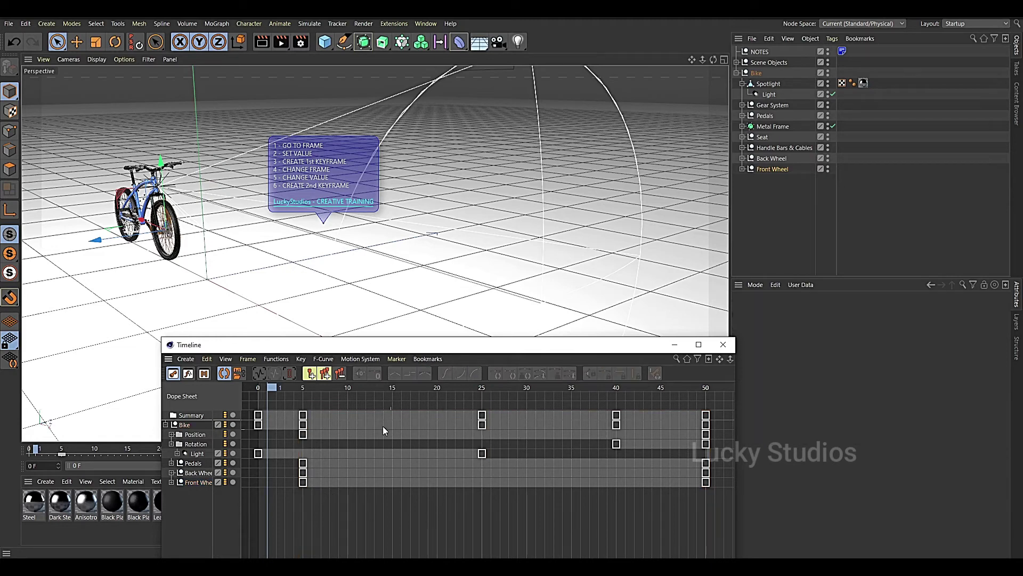
click(193, 435)
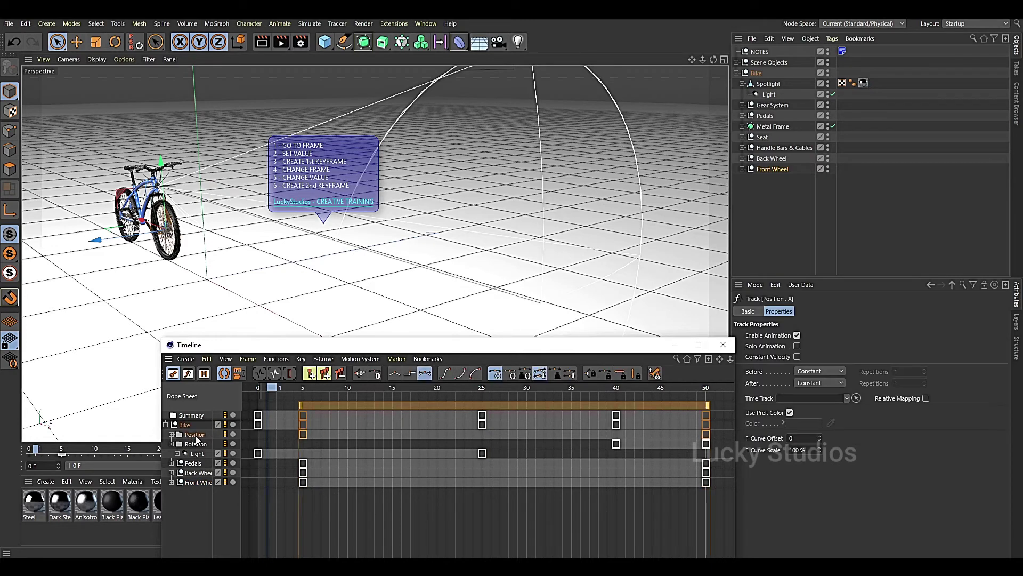
click(196, 444)
mouse_move(707, 443)
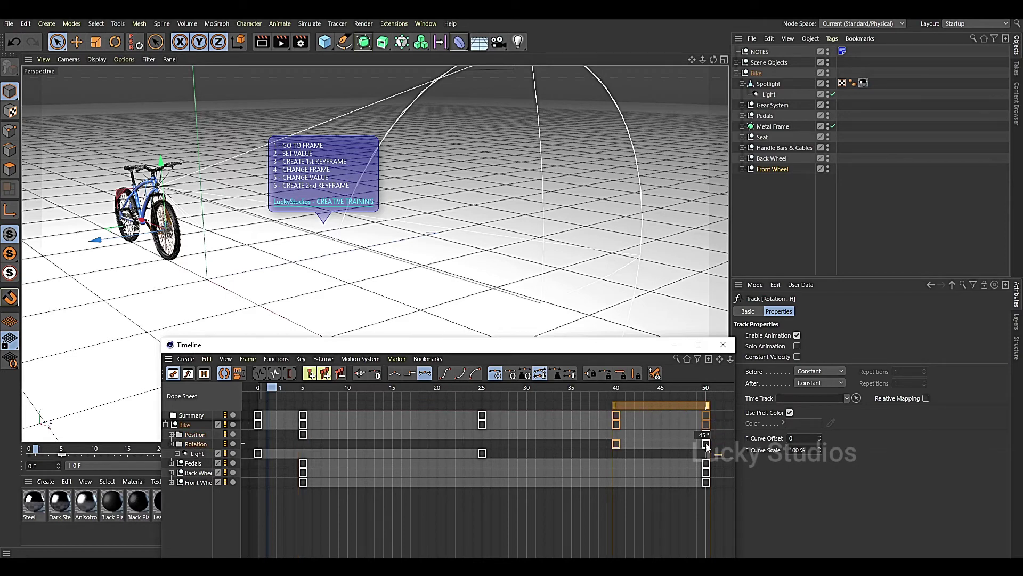
click(478, 523)
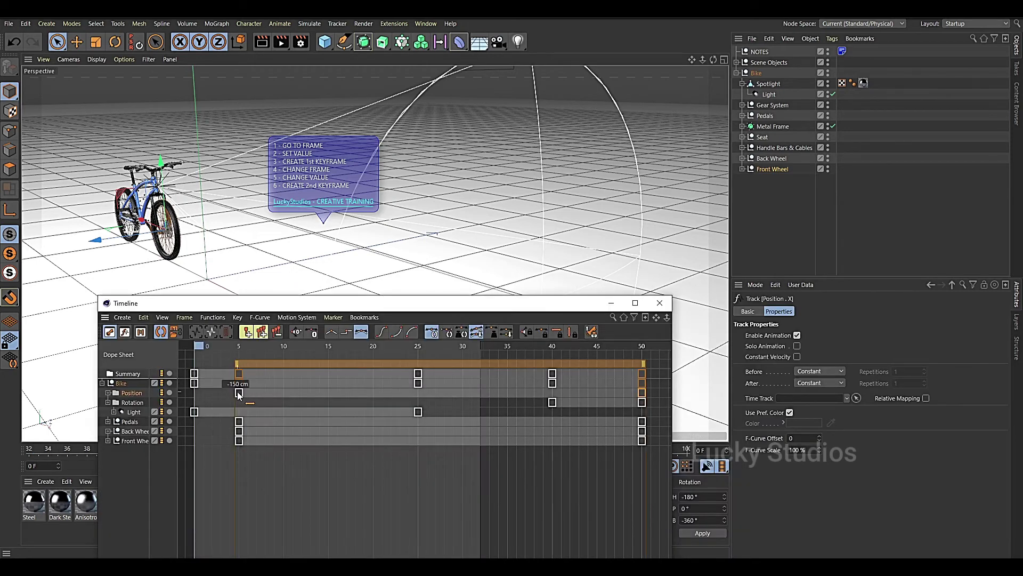
- Move the bike's frame-5 Position key to frame 0 in the Dope Sheet
click(238, 393)
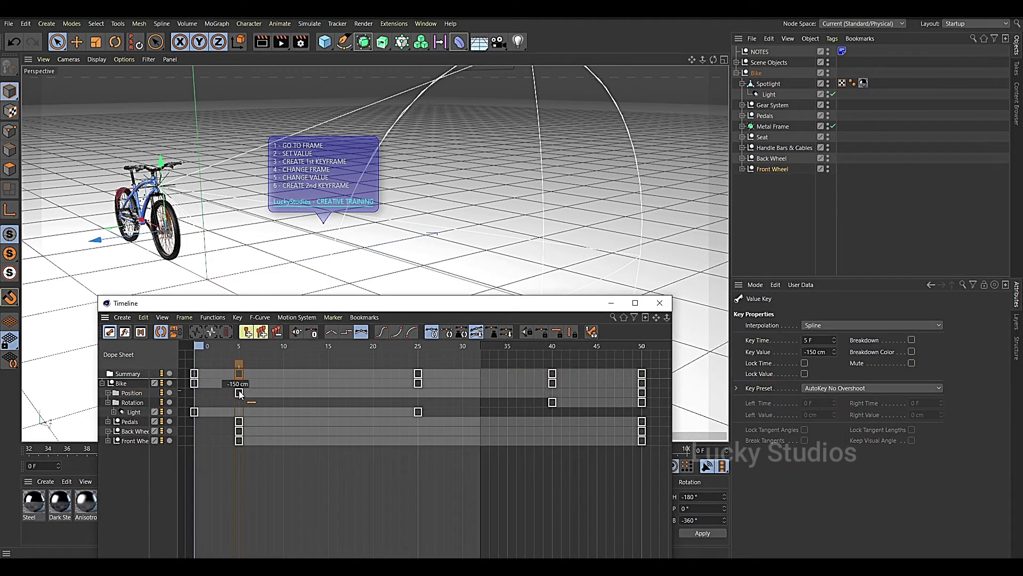
drag(238, 393, 194, 392)
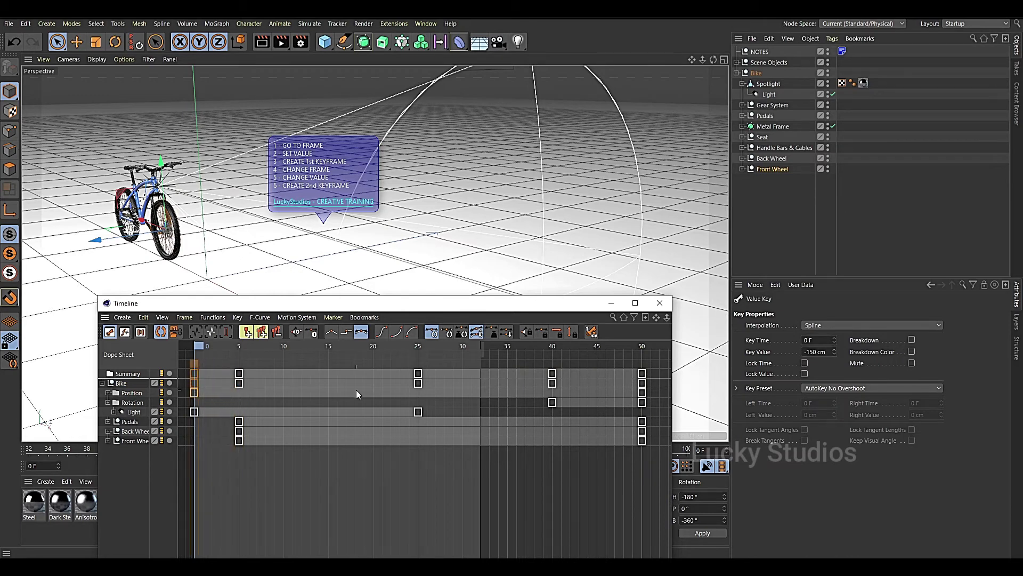
click(260, 475)
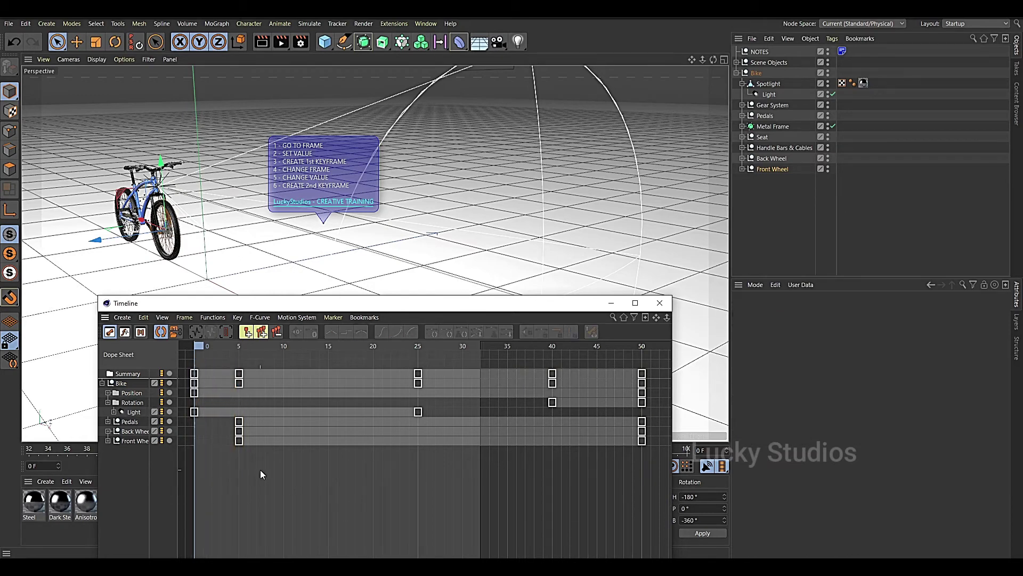
- Shift the Pedals, Back Wheel and Front Wheel frame-5 keys to frame 0, then scrub to frame 50
click(133, 424)
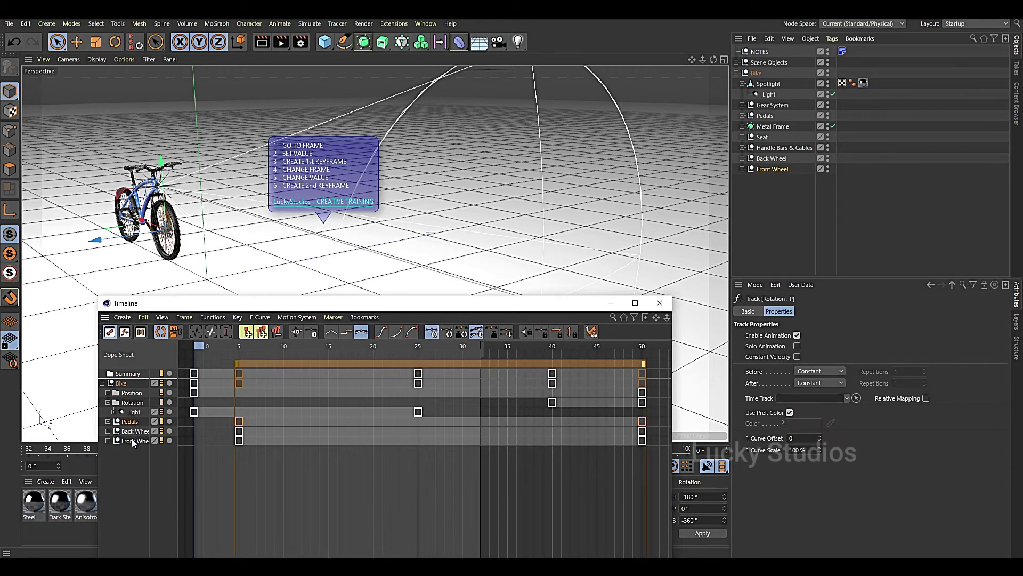
click(238, 440)
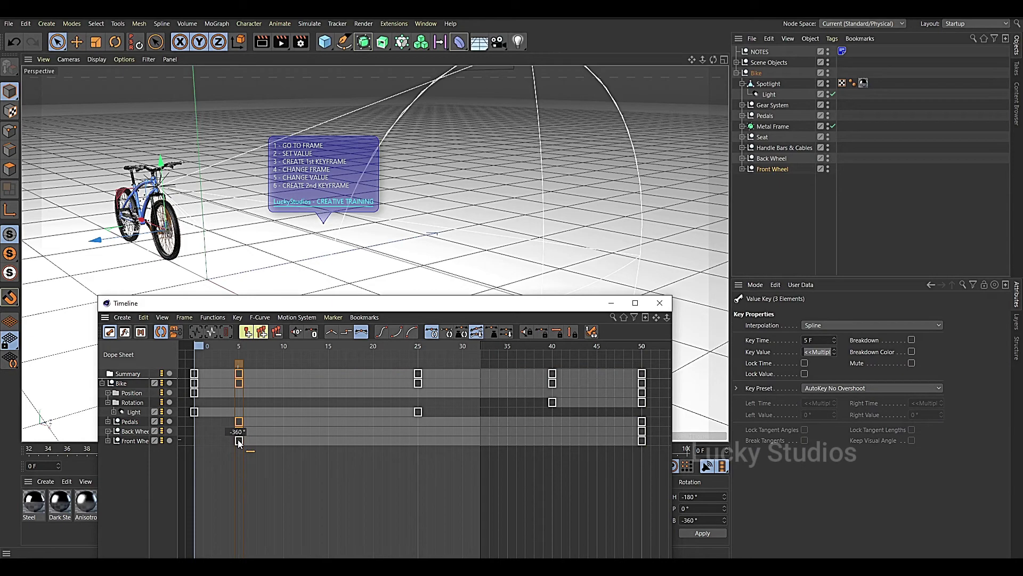
drag(238, 440, 194, 442)
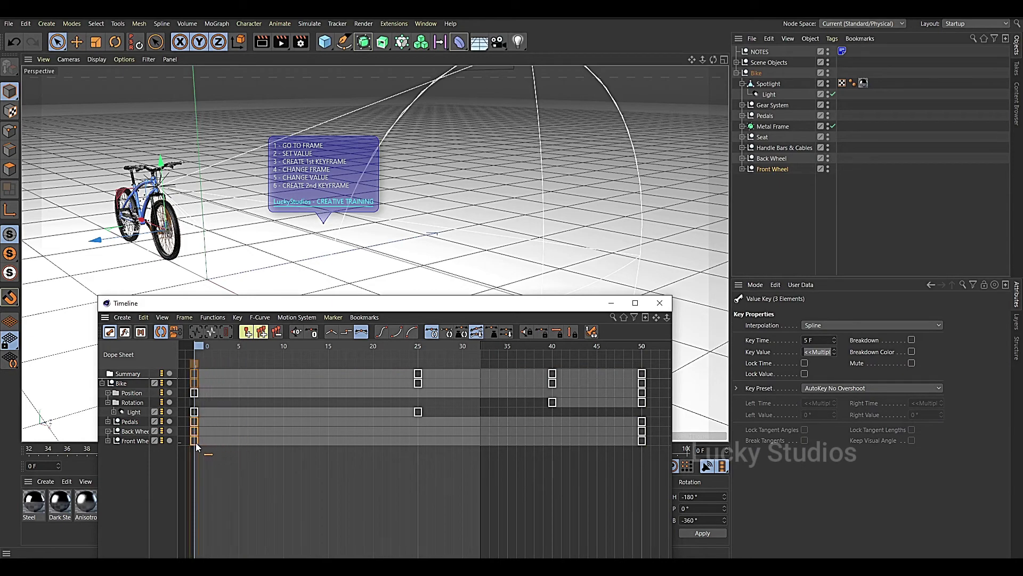
drag(618, 346, 646, 349)
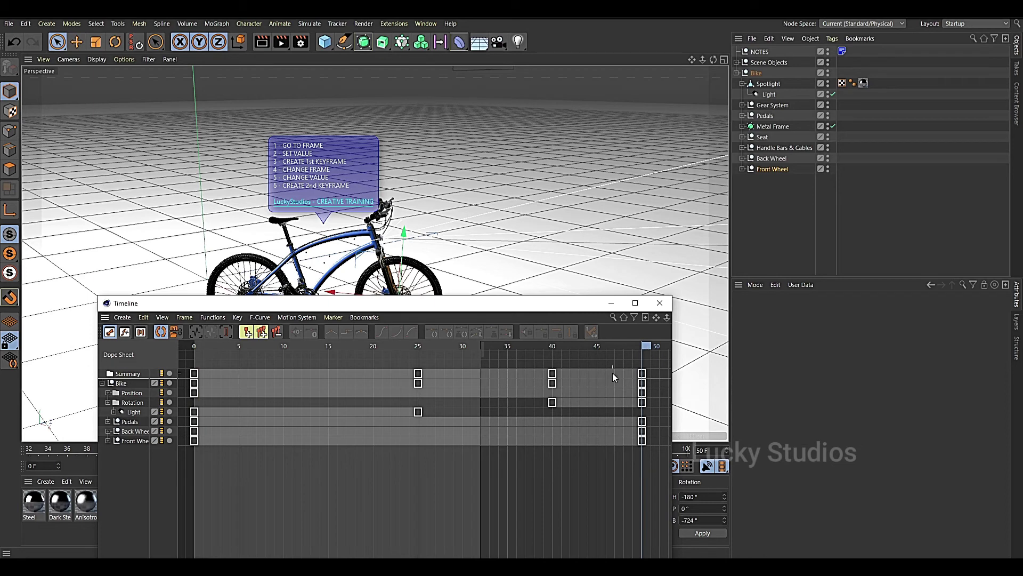
- Drag the Bike's 45° Rotation key from frame 50 to frame 59, then open the Window menu
click(133, 403)
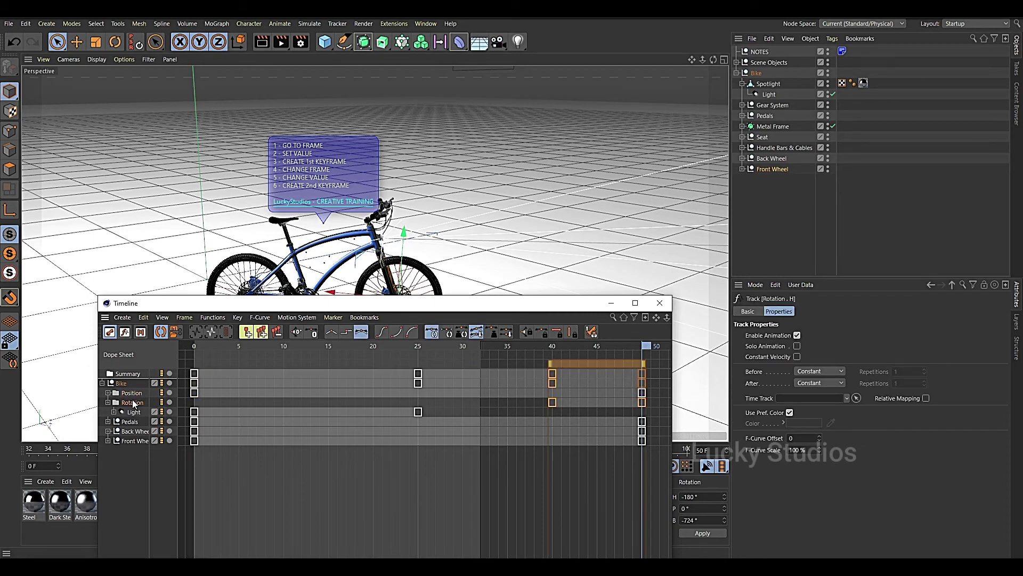
click(643, 402)
mouse_move(642, 403)
mouse_down()
mouse_move(664, 401)
mouse_move(651, 401)
mouse_up()
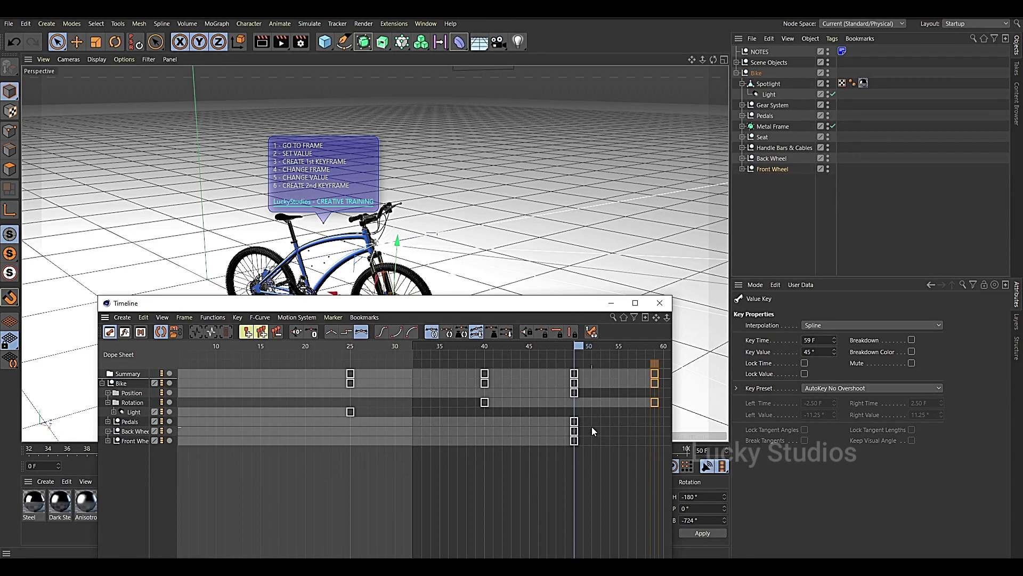
click(429, 21)
mouse_move(430, 26)
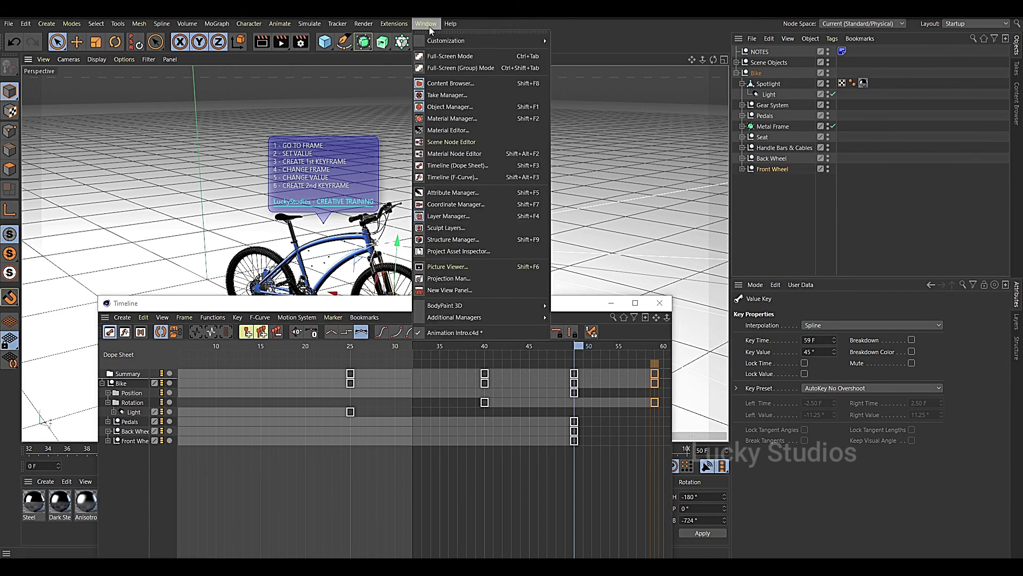